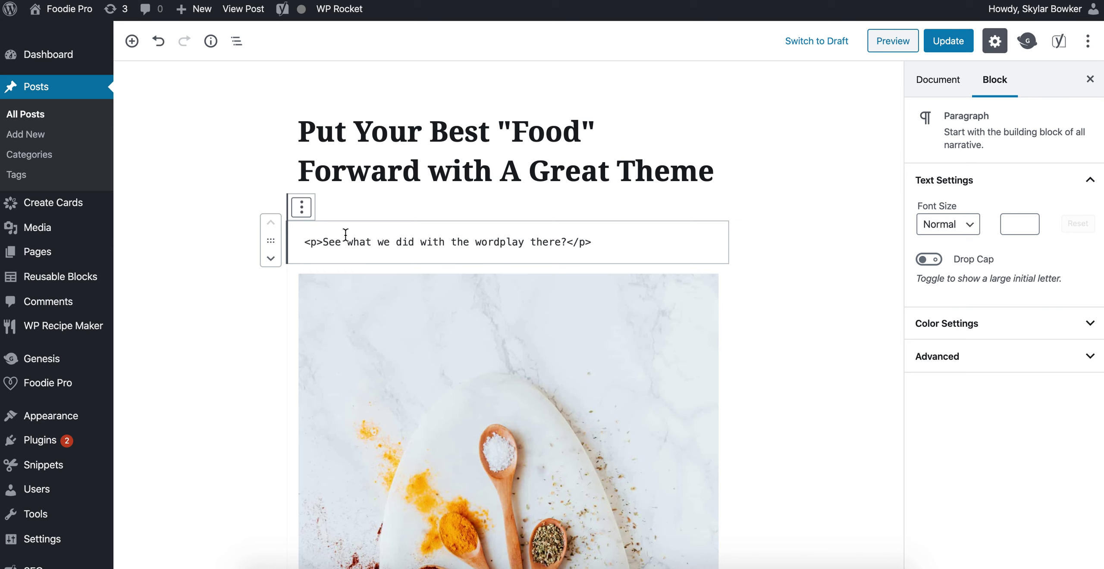
Return the opening paragraph block to visual editing and open the spice image block below it for editing as HTML.
{"action": "left_click", "coordinate": [302, 209]}
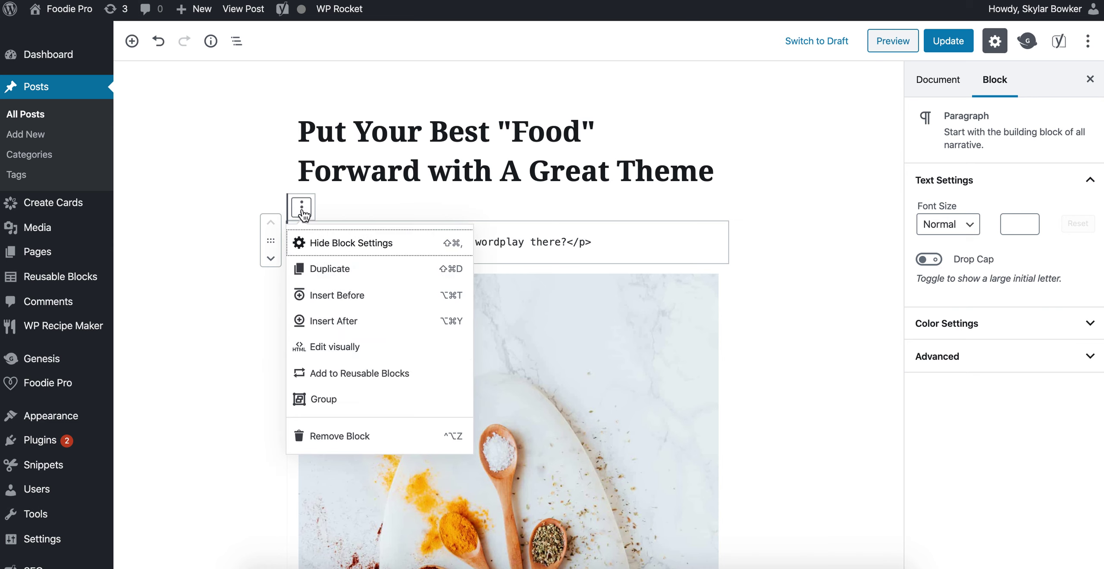
{"action": "left_click", "coordinate": [381, 359]}
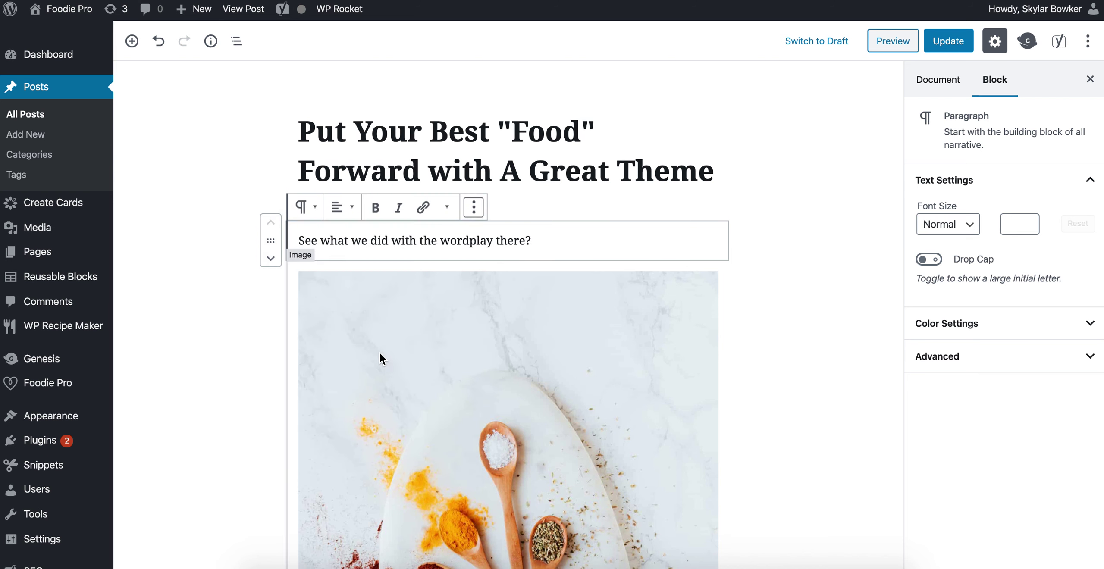
{"action": "left_click", "coordinate": [591, 314]}
{"action": "left_click", "coordinate": [428, 254]}
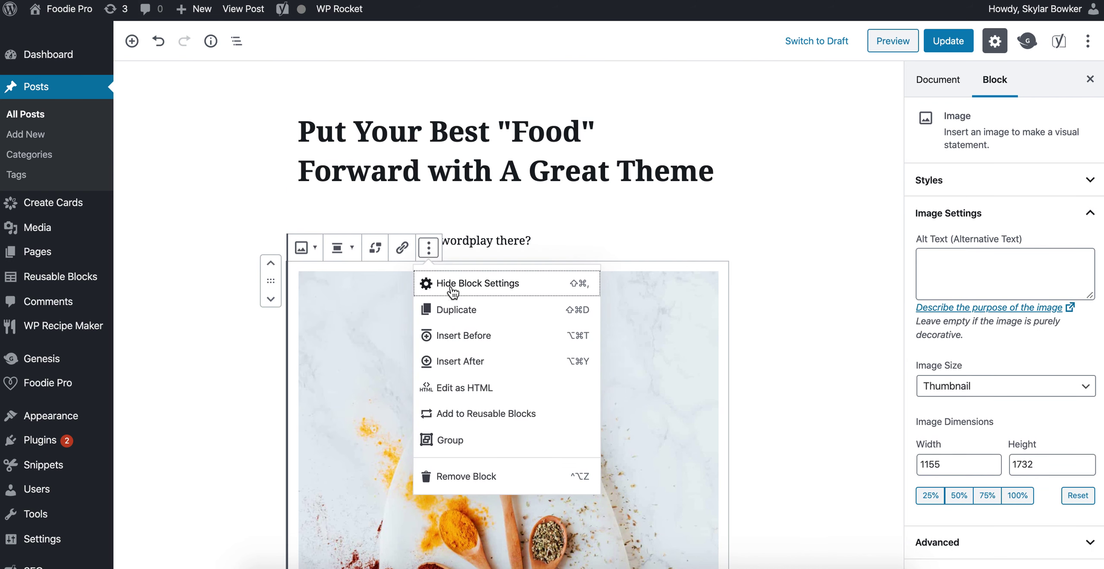
{"action": "left_click", "coordinate": [494, 384]}
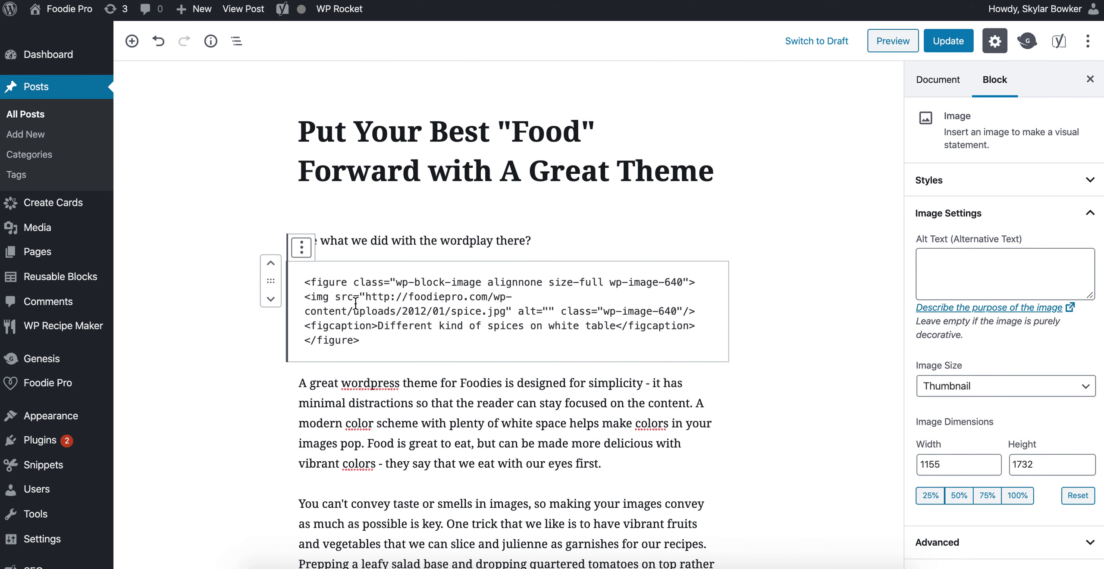
Change the image source URL to https in the image block's HTML and return the block to visual editing.
{"action": "left_click_drag", "start_coordinate": [311, 282], "coordinate": [650, 282]}
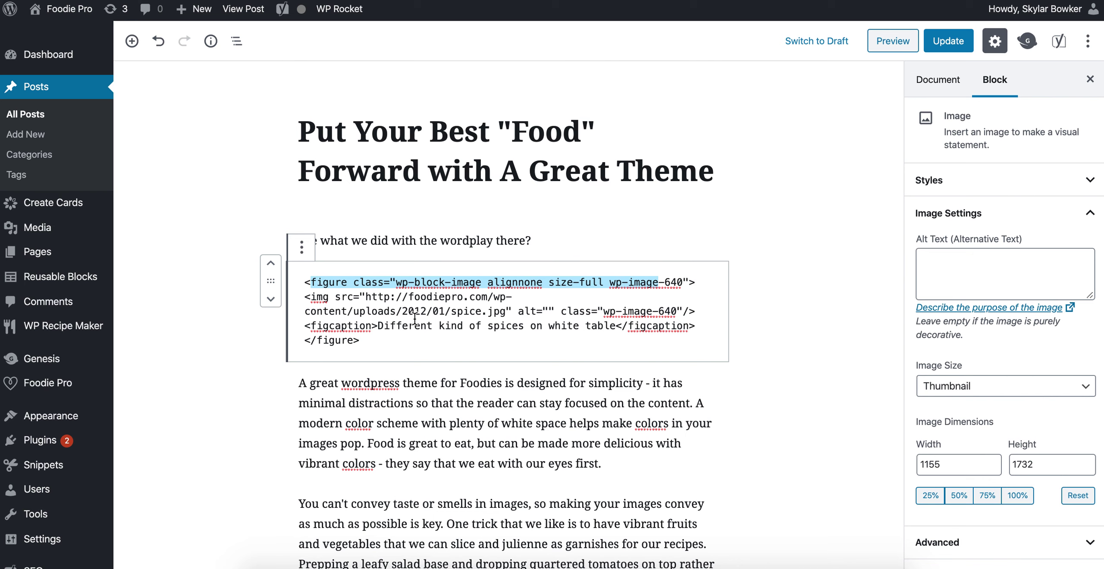
{"action": "double_click", "coordinate": [341, 325]}
{"action": "double_click", "coordinate": [661, 324]}
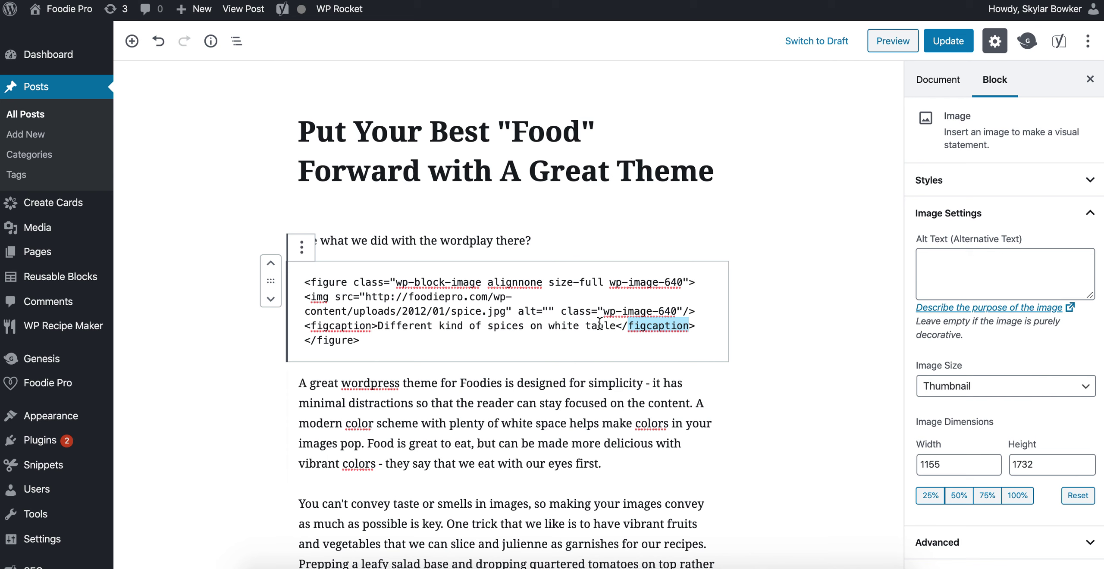
{"action": "left_click_drag", "start_coordinate": [600, 325], "coordinate": [408, 324]}
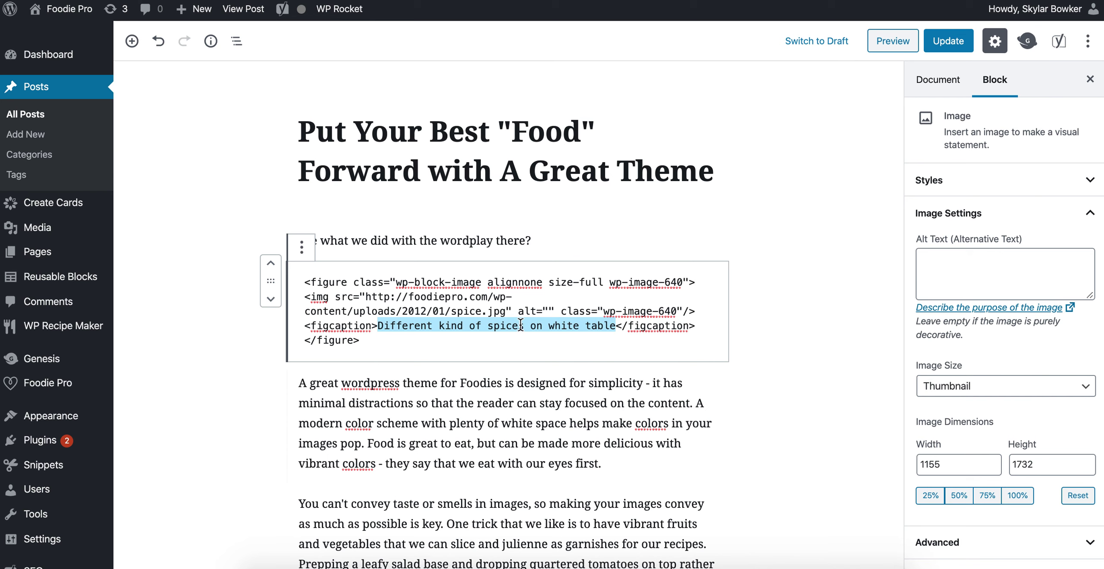
{"action": "left_click", "coordinate": [393, 298]}
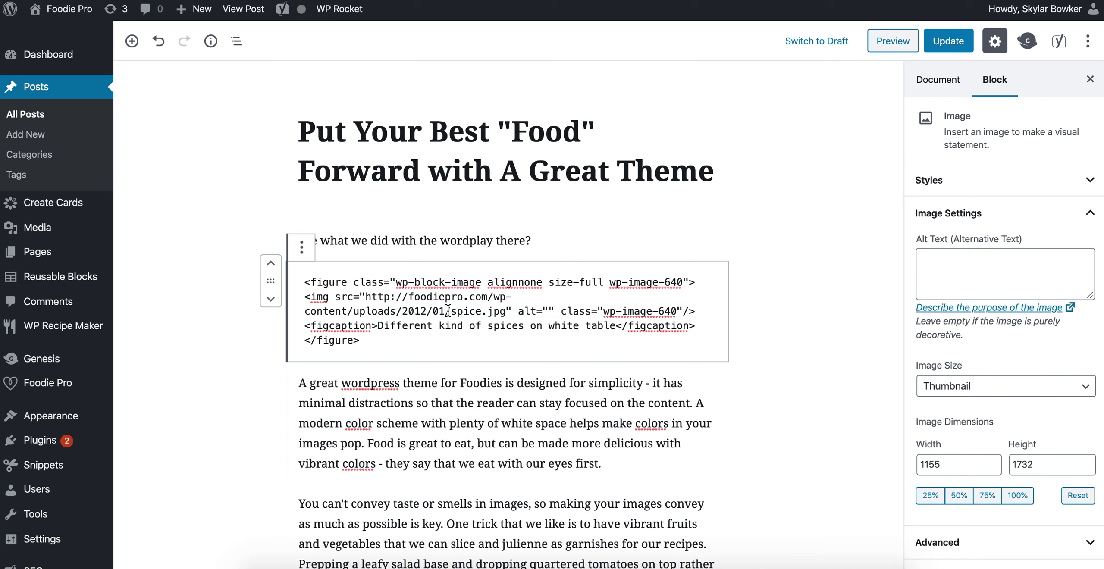
{"action": "type", "text": "s"}
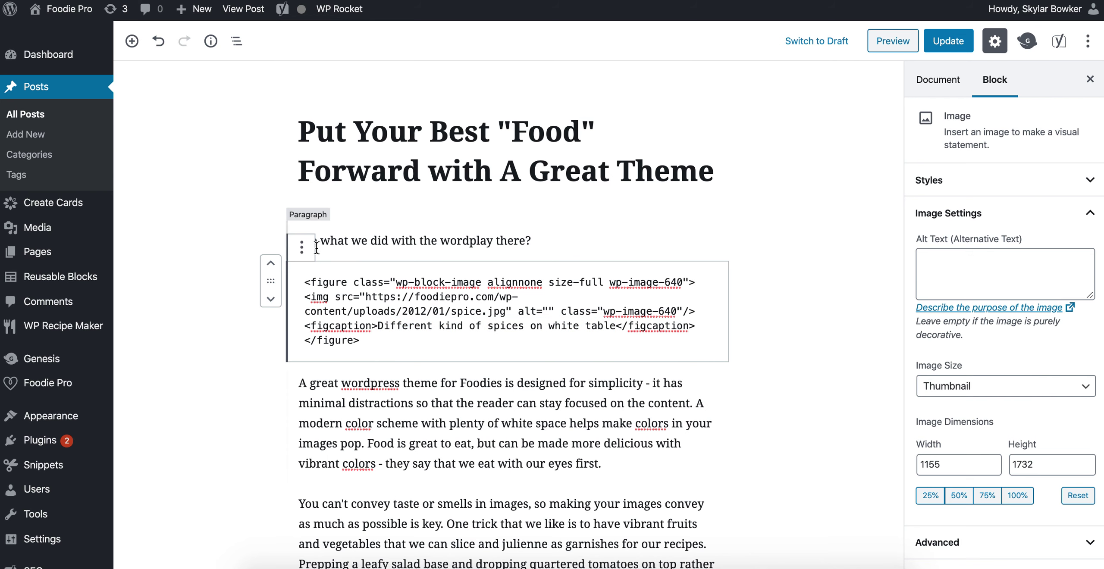
{"action": "left_click", "coordinate": [301, 247]}
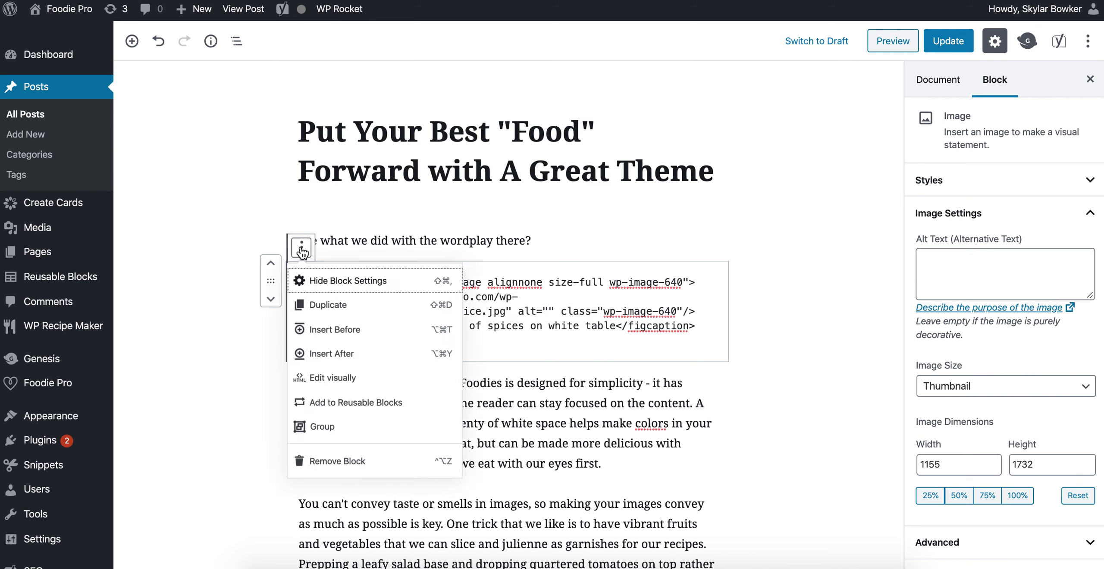
{"action": "left_click", "coordinate": [372, 387]}
Deselect the content blocks and switch the whole post to the Code Editor.
{"action": "scroll", "coordinate": [510, 336], "scroll_direction": "down", "scroll_amount": 15}
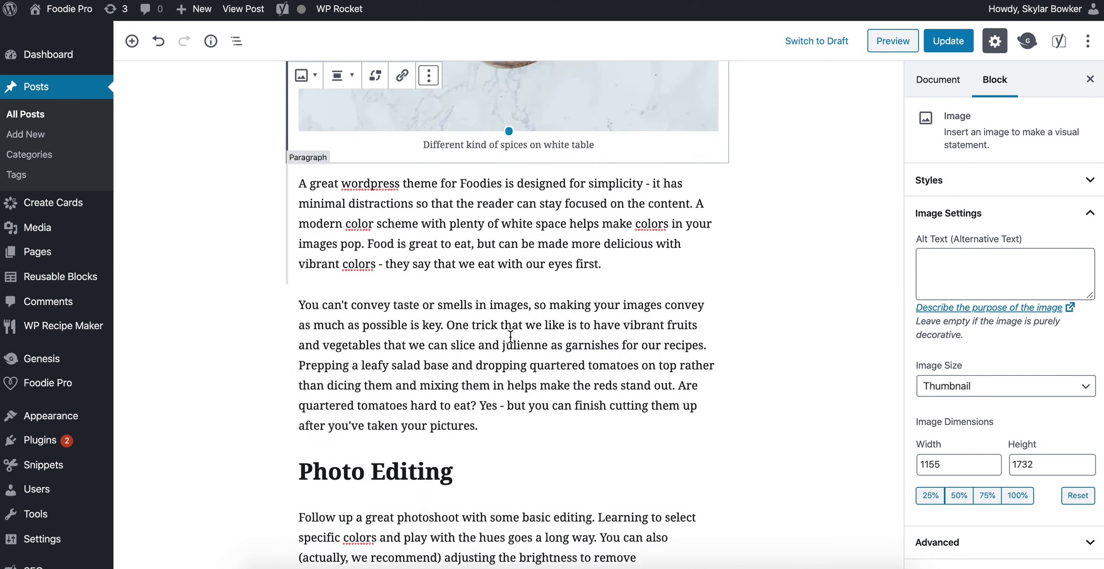
{"action": "scroll", "coordinate": [522, 330], "scroll_direction": "up", "scroll_amount": 1}
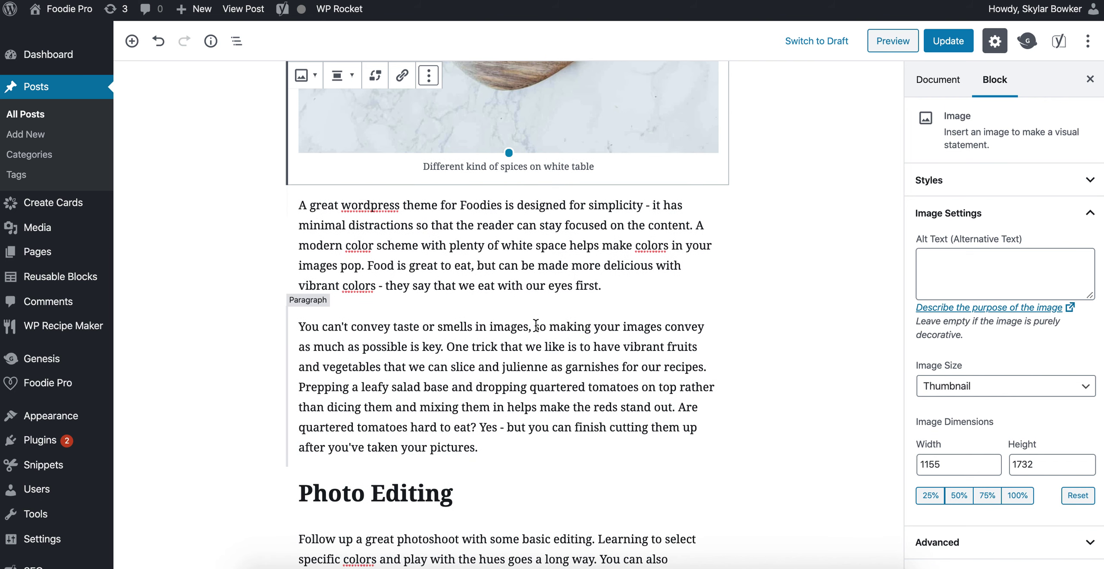
{"action": "left_click", "coordinate": [540, 354]}
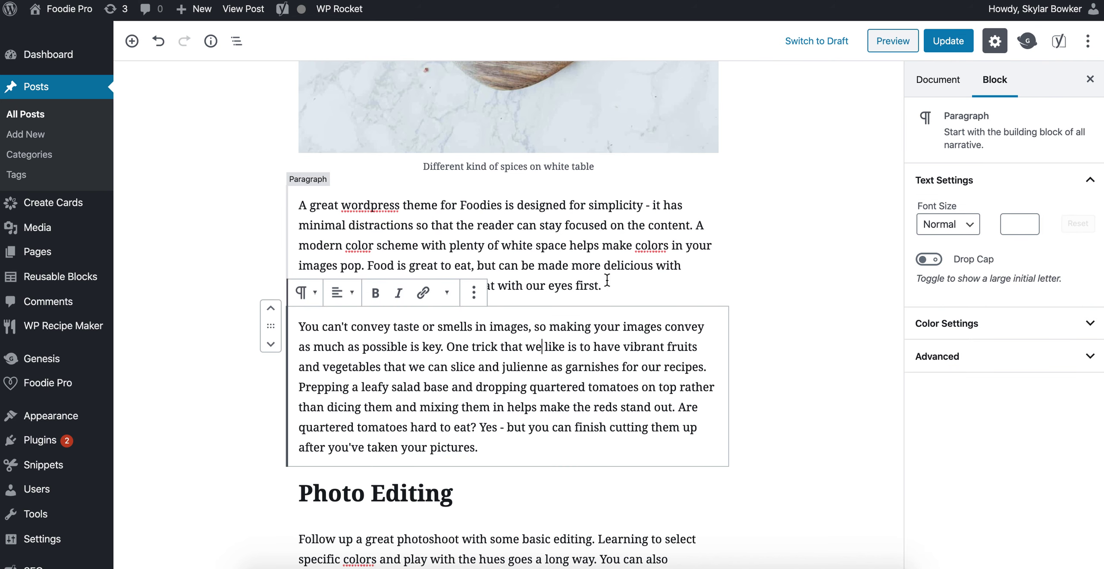
{"action": "left_click", "coordinate": [812, 276]}
{"action": "left_click", "coordinate": [1088, 41]}
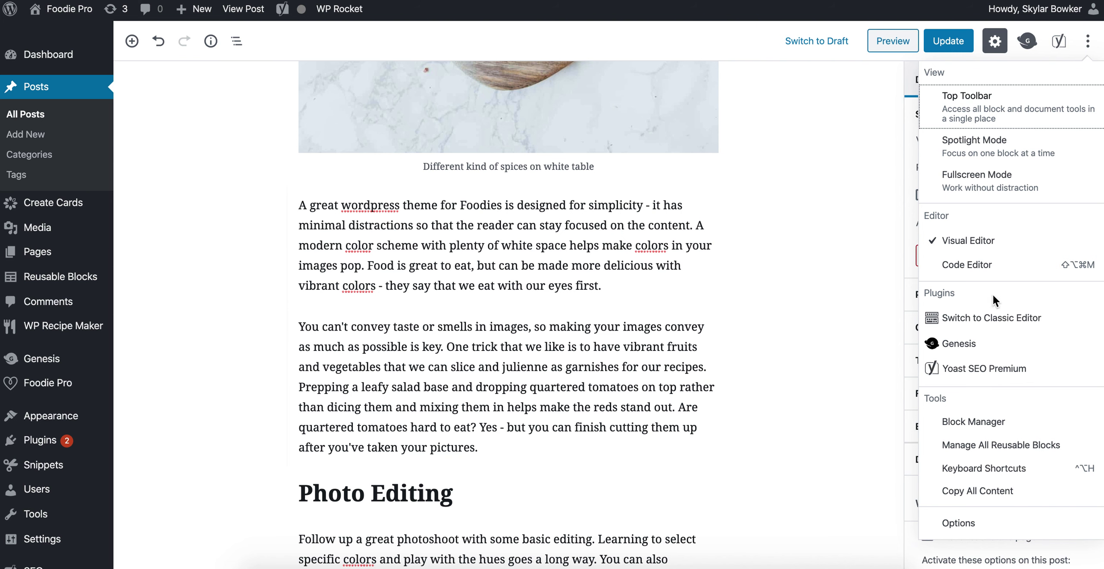
{"action": "left_click", "coordinate": [987, 265]}
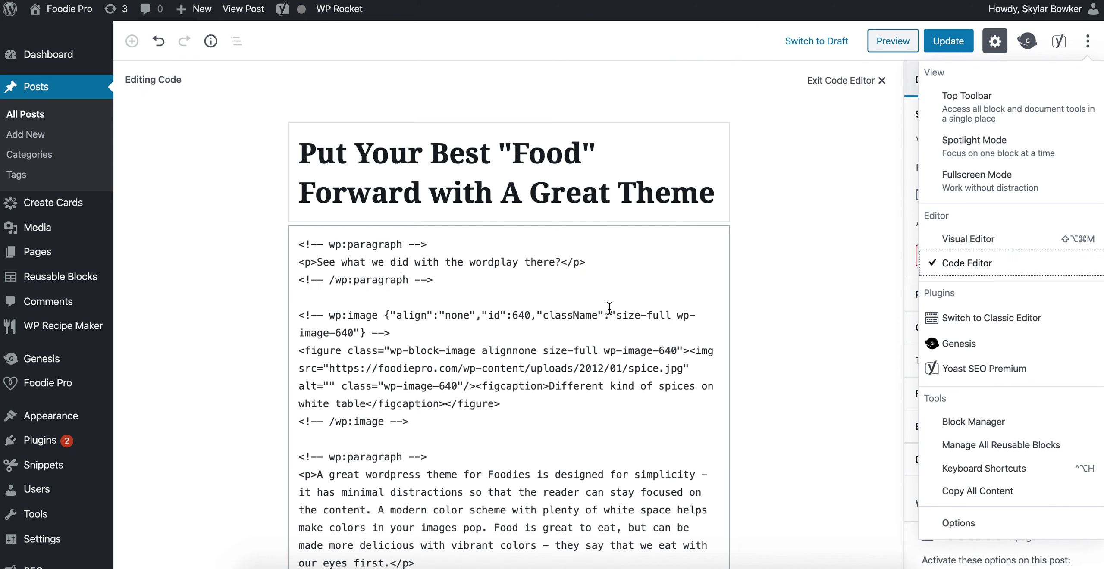
{"action": "left_click", "coordinate": [464, 307]}
Examine the post's code, including the opening and closing block comments, the first paragraph and the Photo Editing heading.
{"action": "scroll", "coordinate": [465, 307], "scroll_direction": "down", "scroll_amount": 2}
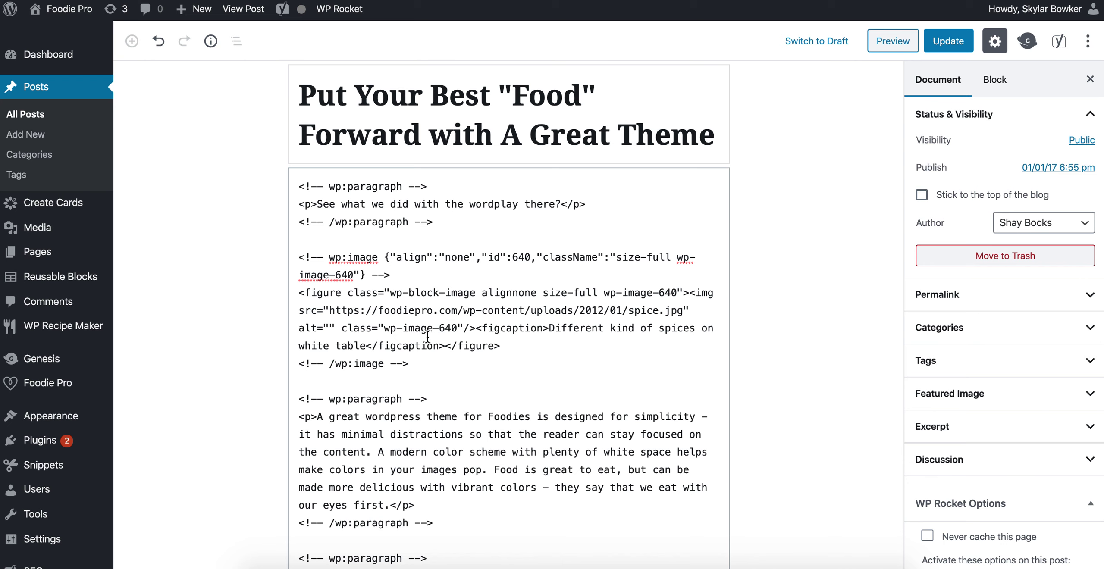
{"action": "left_click_drag", "start_coordinate": [444, 219], "coordinate": [293, 219]}
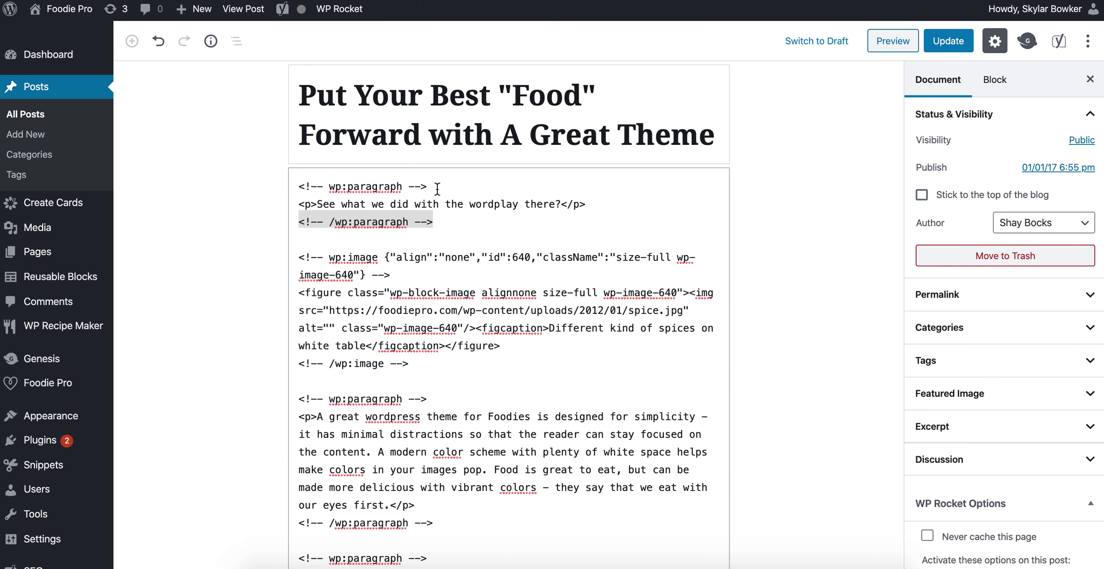
{"action": "scroll", "coordinate": [437, 188], "scroll_direction": "down", "scroll_amount": 2}
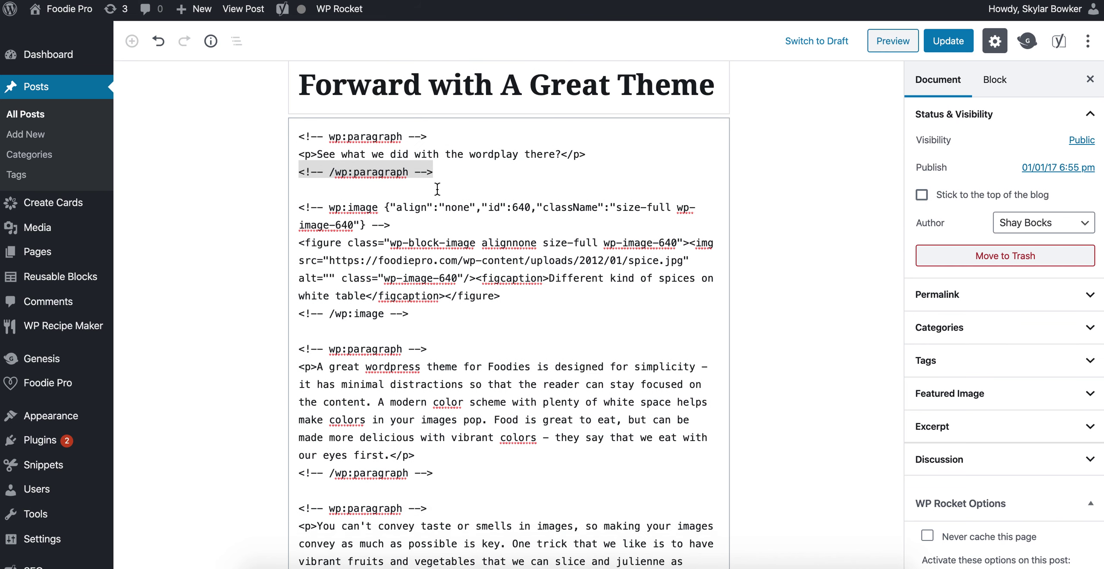
{"action": "left_click", "coordinate": [342, 130]}
{"action": "left_click_drag", "start_coordinate": [341, 129], "coordinate": [343, 157]}
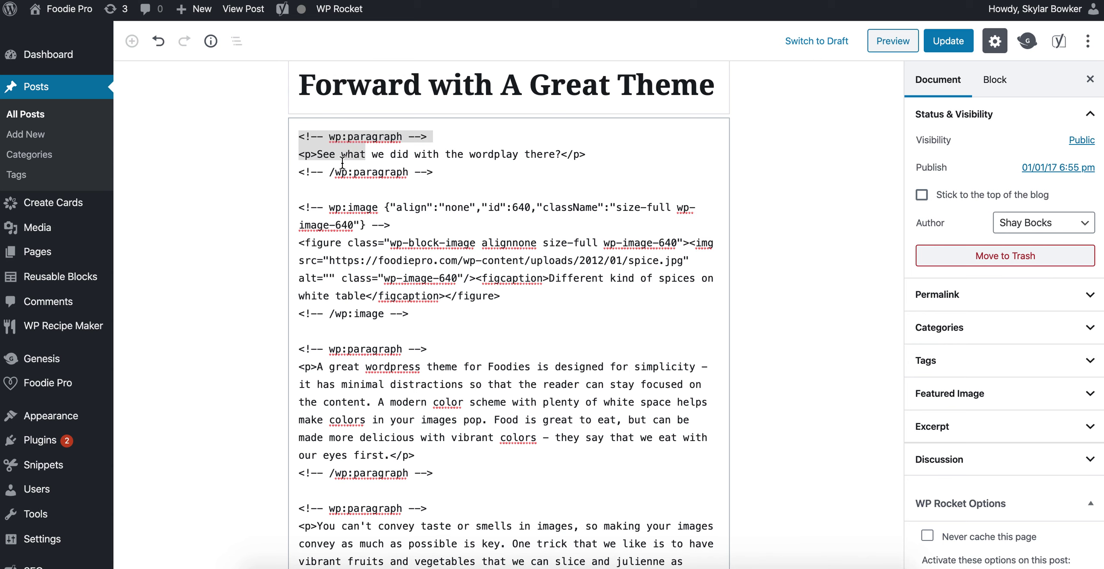
{"action": "scroll", "coordinate": [360, 302], "scroll_direction": "down", "scroll_amount": 5}
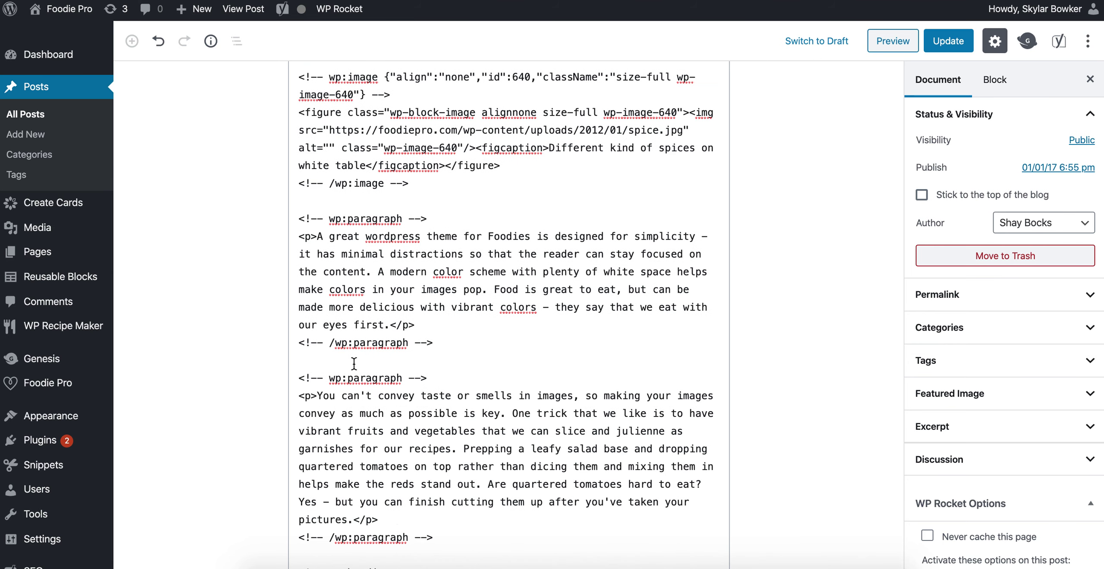
{"action": "scroll", "coordinate": [353, 363], "scroll_direction": "down", "scroll_amount": 10}
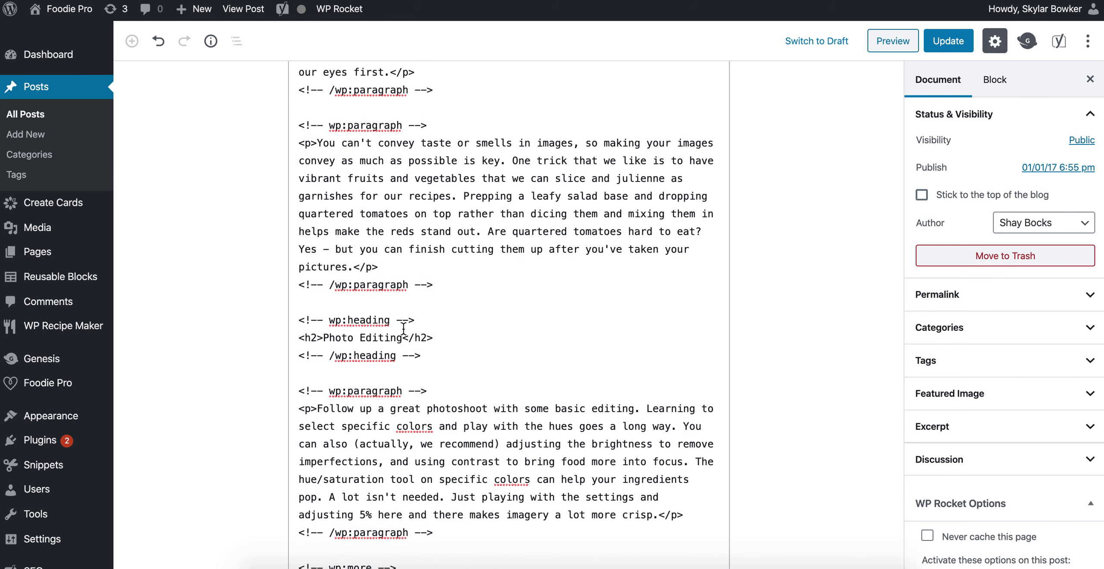
{"action": "left_click_drag", "start_coordinate": [401, 338], "coordinate": [341, 335]}
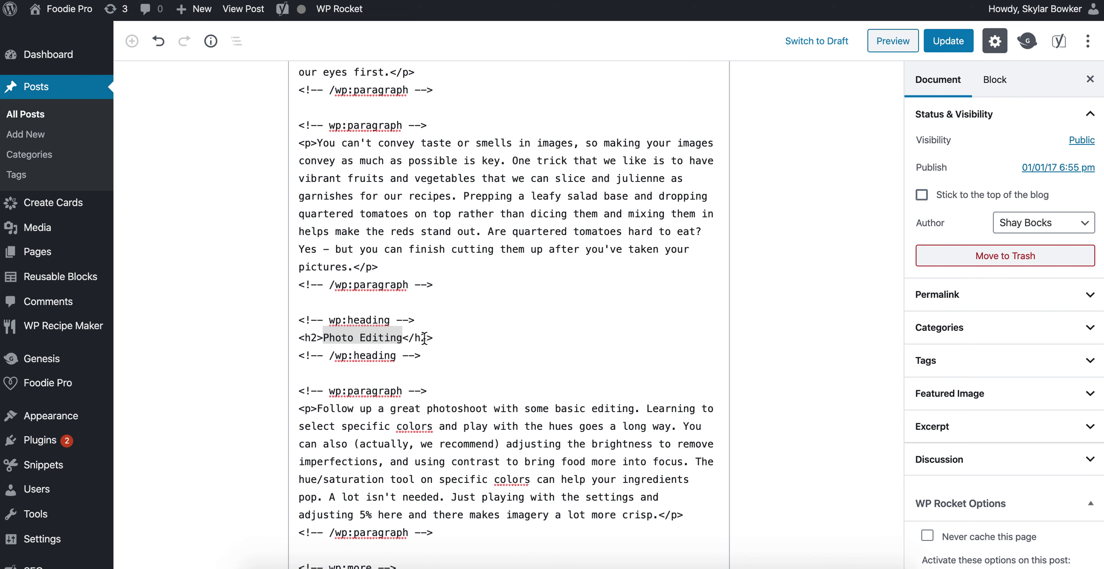
{"action": "scroll", "coordinate": [424, 339], "scroll_direction": "down", "scroll_amount": 5}
{"action": "scroll", "coordinate": [424, 339], "scroll_direction": "down", "scroll_amount": 1}
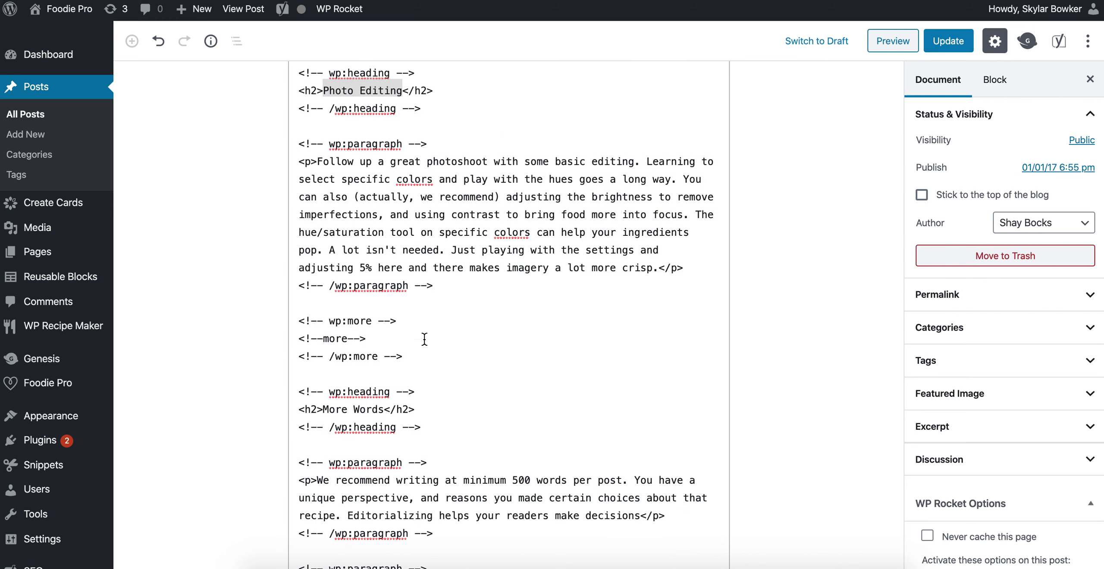
Delete the wp:more block above the More Words heading, along with one leftover blank line.
{"action": "left_click_drag", "start_coordinate": [415, 358], "coordinate": [297, 310]}
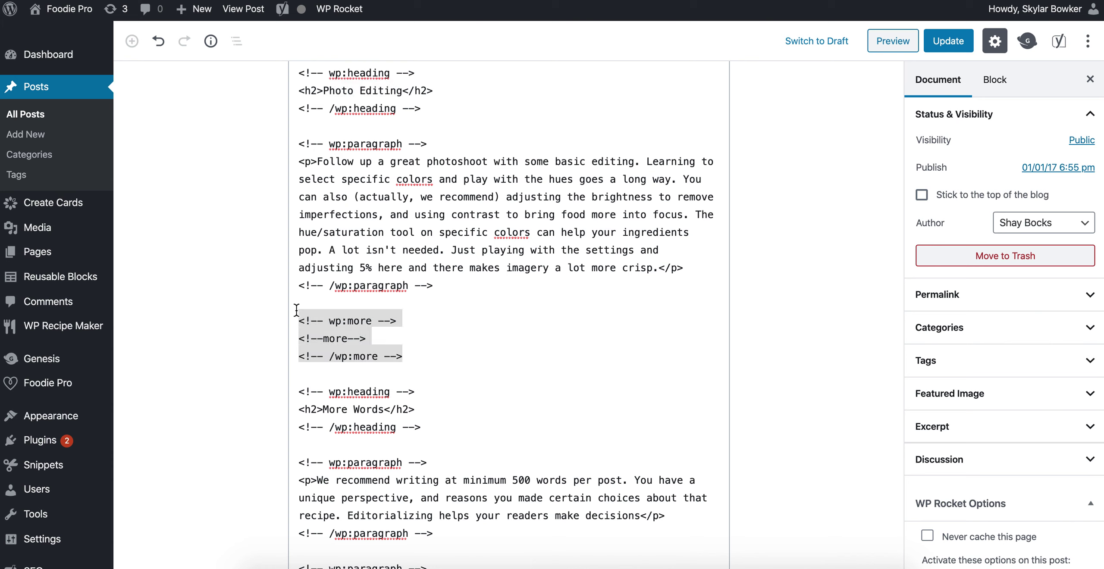
{"action": "key", "text": "BackSpace"}
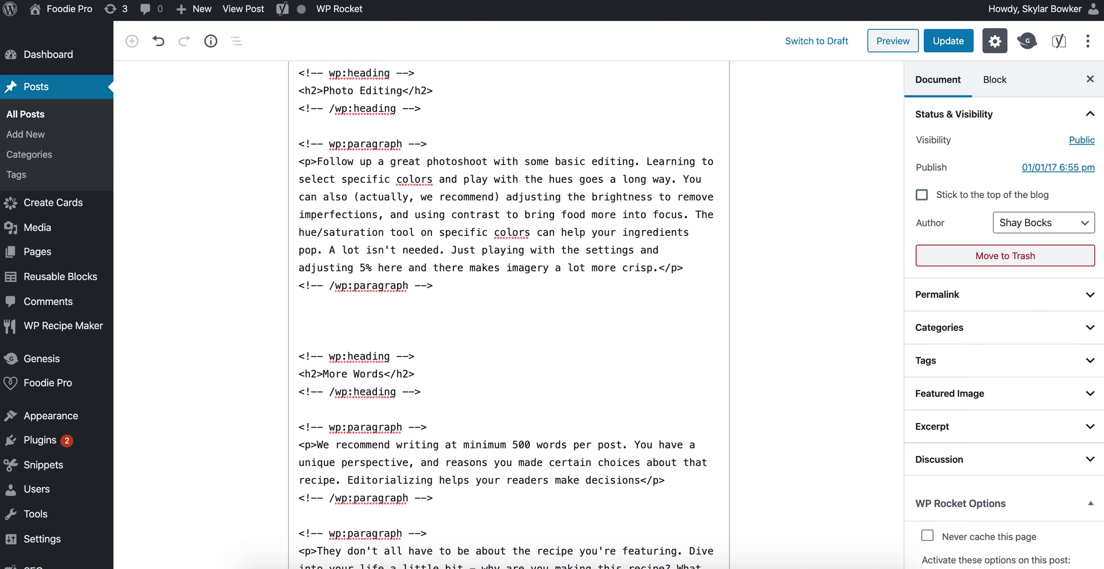
{"action": "key", "text": "BackSpace"}
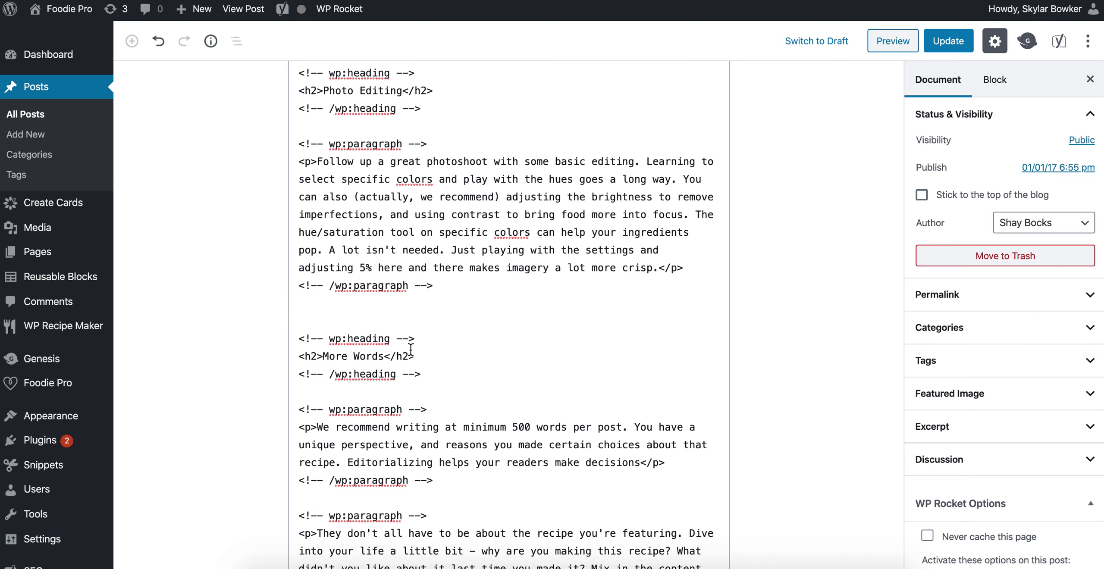
Add the inline style style='color:#F00;' to the opening p tag of the first paragraph under More Words.
{"action": "scroll", "coordinate": [408, 352], "scroll_direction": "down", "scroll_amount": 4}
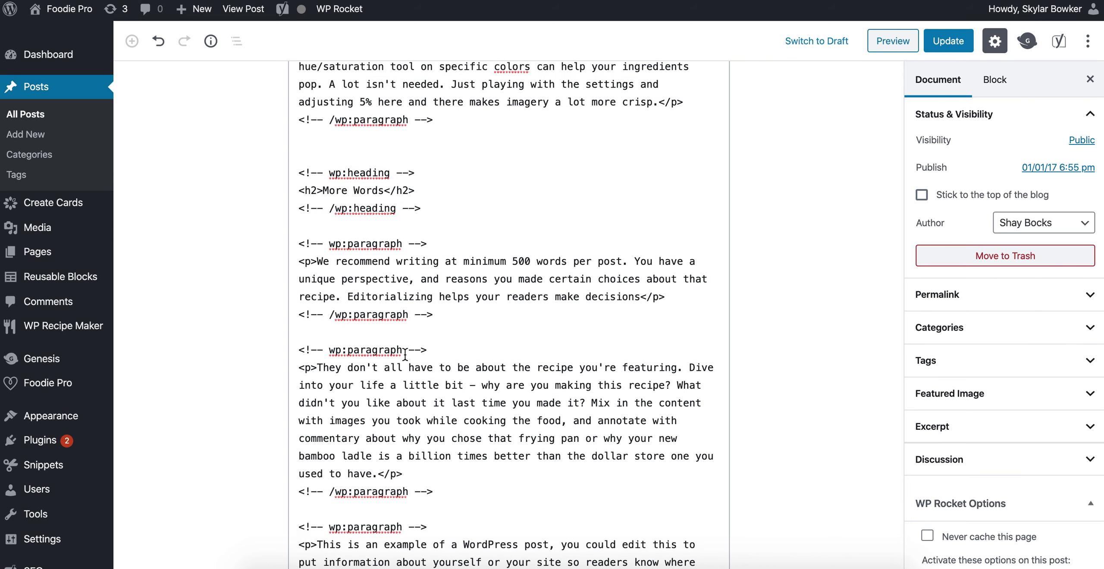
{"action": "left_click", "coordinate": [310, 259]}
{"action": "type", "text": "style='color:#"}
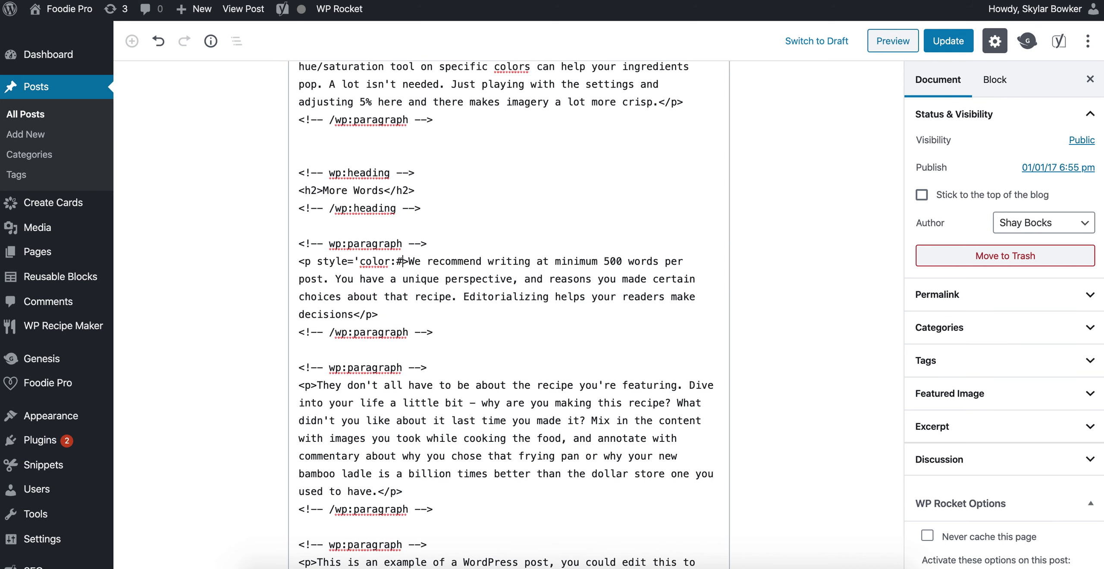
{"action": "type", "text": "F00;'"}
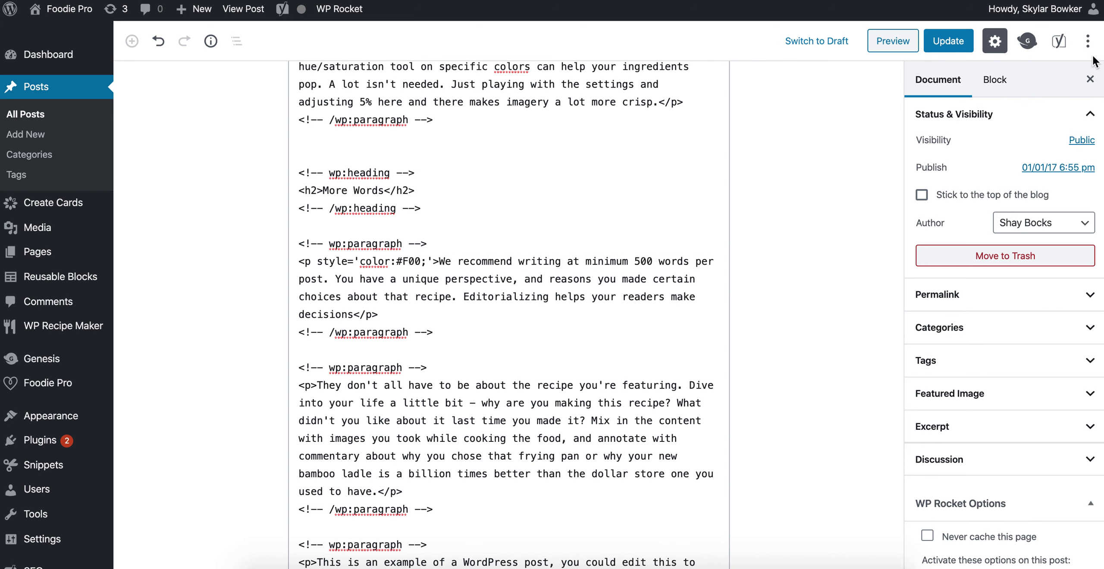
Switch back to the Visual Editor, select the restyled paragraph under More Words and update the post.
{"action": "left_click", "coordinate": [1087, 41]}
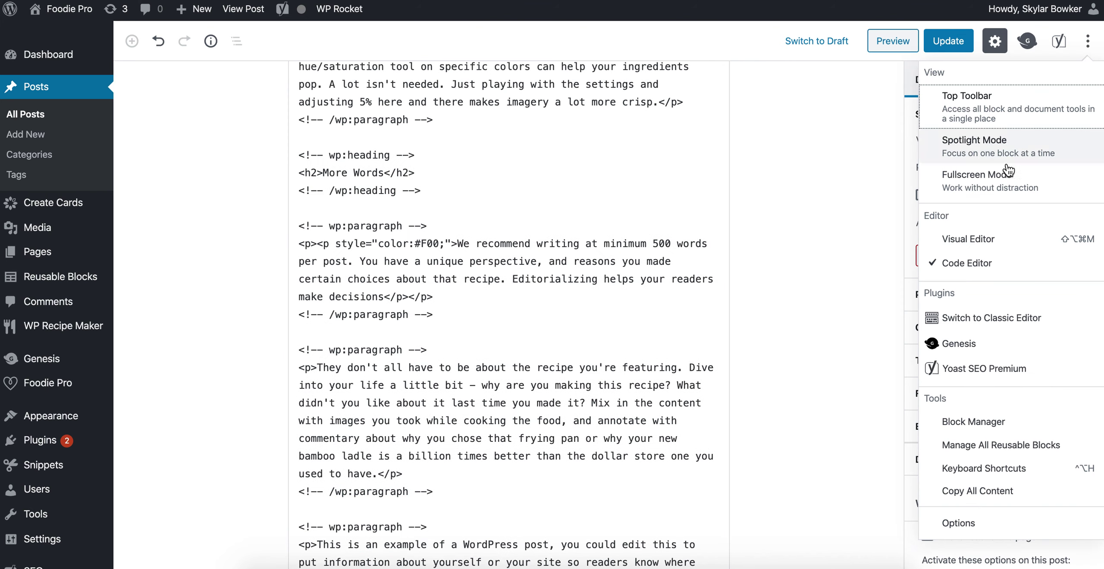
{"action": "left_click", "coordinate": [971, 239]}
{"action": "scroll", "coordinate": [641, 242], "scroll_direction": "down", "scroll_amount": 9}
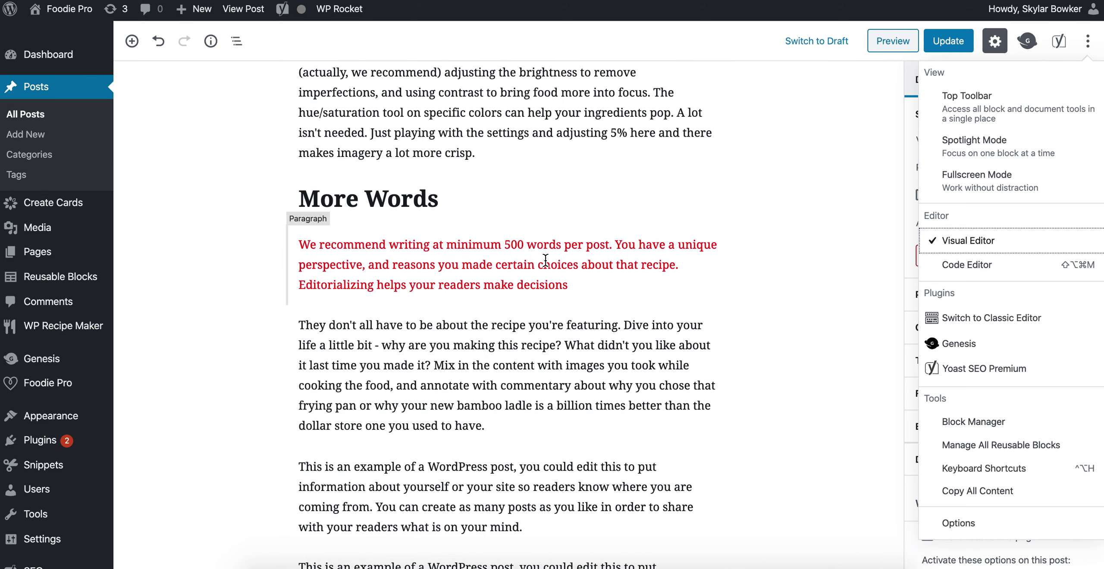
{"action": "triple_click", "coordinate": [559, 259]}
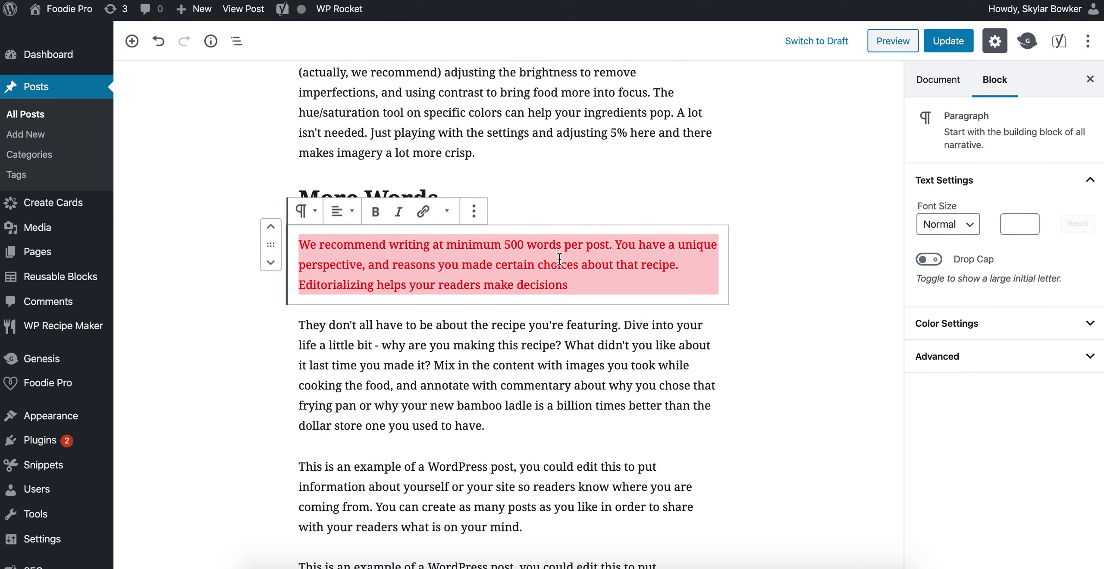
{"action": "left_click", "coordinate": [935, 44]}
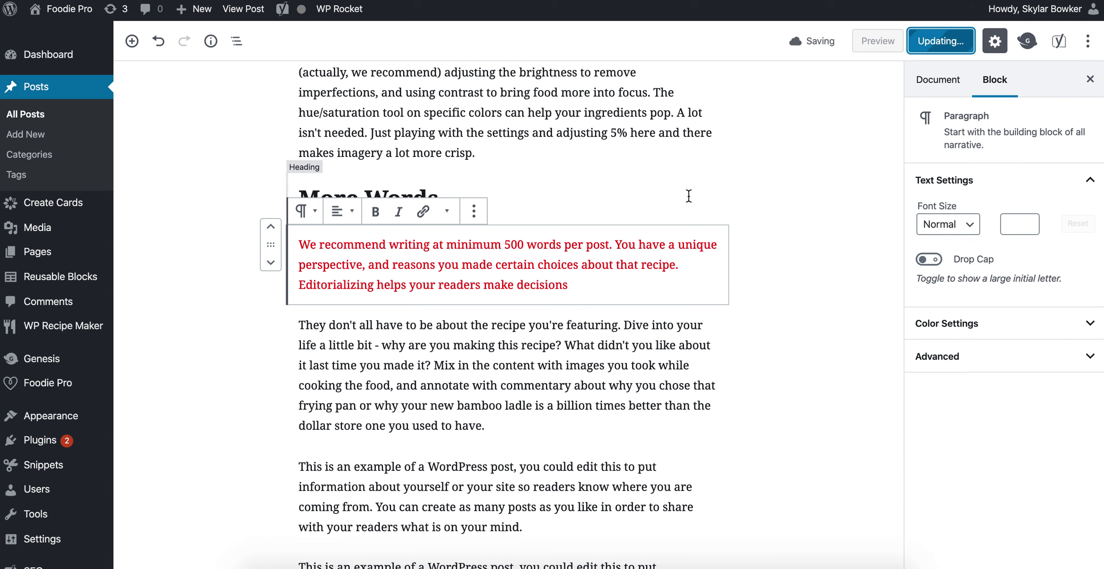
Check the recoloured paragraph under More Words on the published post page.
{"action": "key", "text": "ctrl+Tab"}
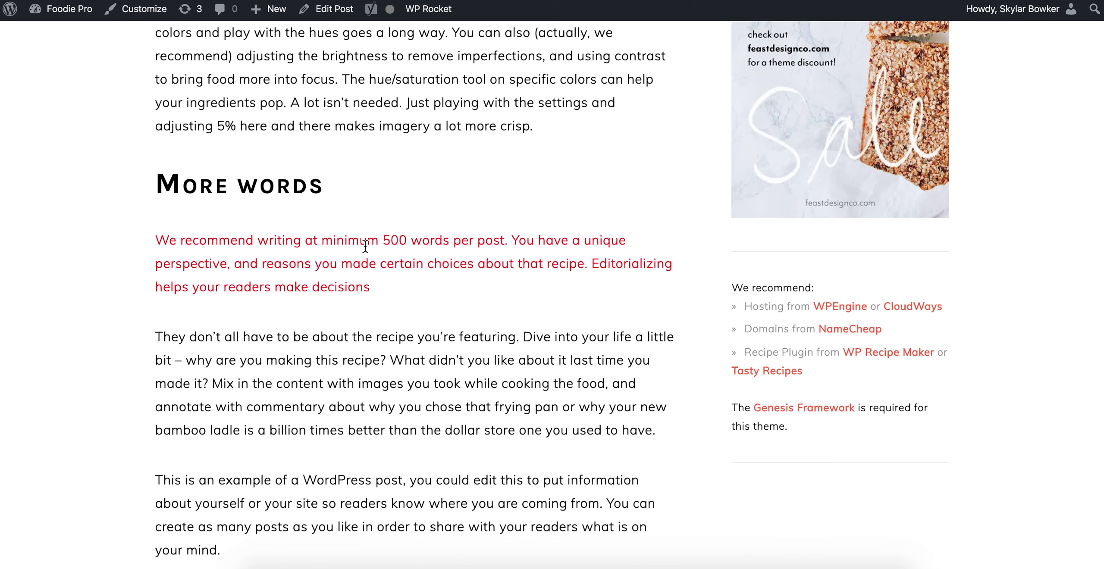
{"action": "right_click", "coordinate": [327, 247]}
{"action": "left_click", "coordinate": [383, 322]}
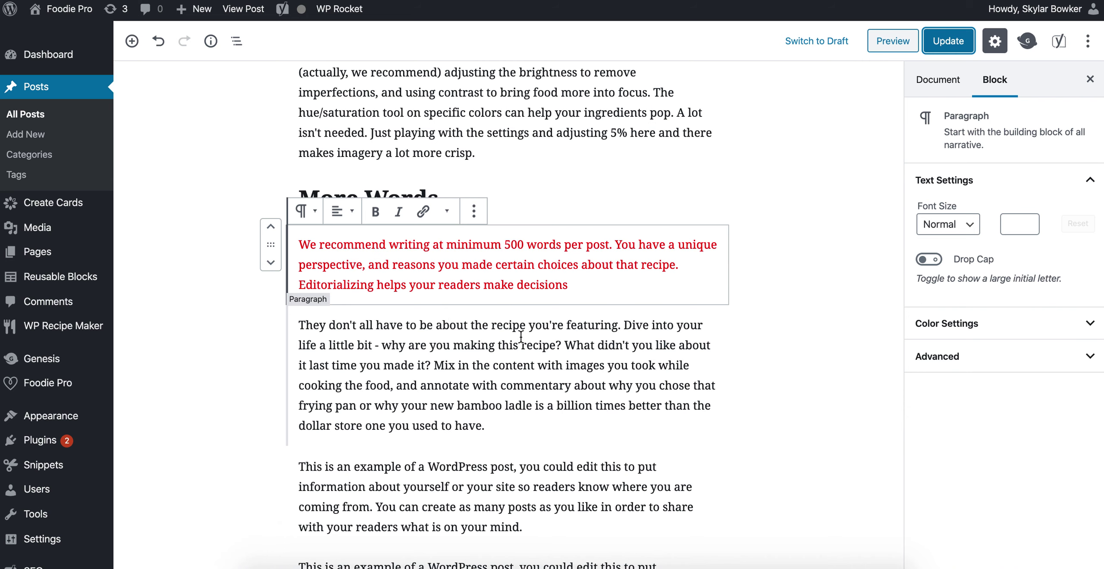
{"action": "left_click", "coordinate": [523, 339]}
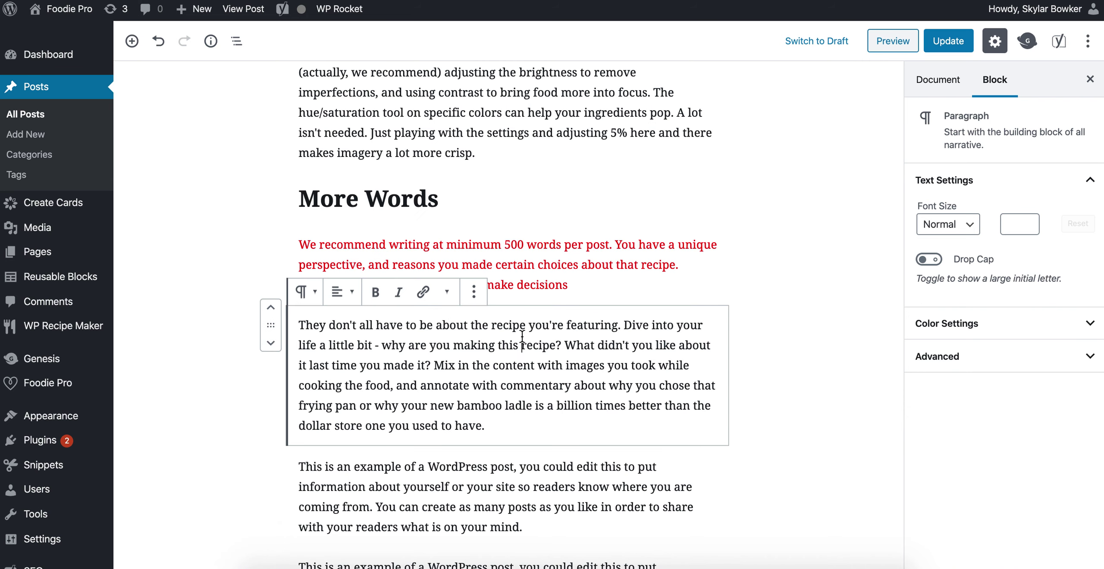
{"action": "scroll", "coordinate": [522, 339], "scroll_direction": "down", "scroll_amount": 5}
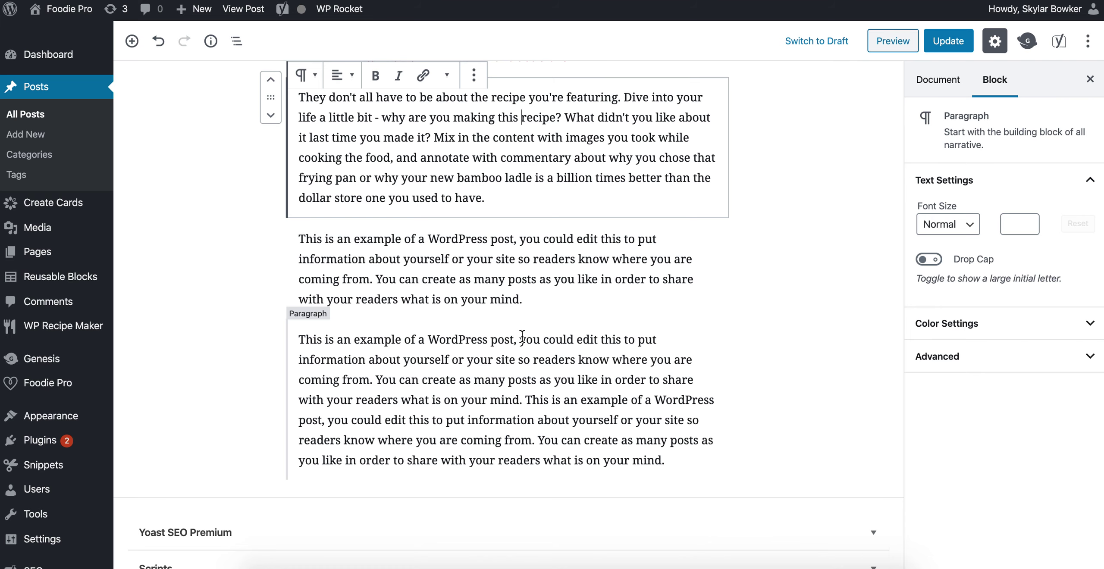
{"action": "scroll", "coordinate": [522, 336], "scroll_direction": "up", "scroll_amount": 13}
{"action": "left_click", "coordinate": [522, 338]}
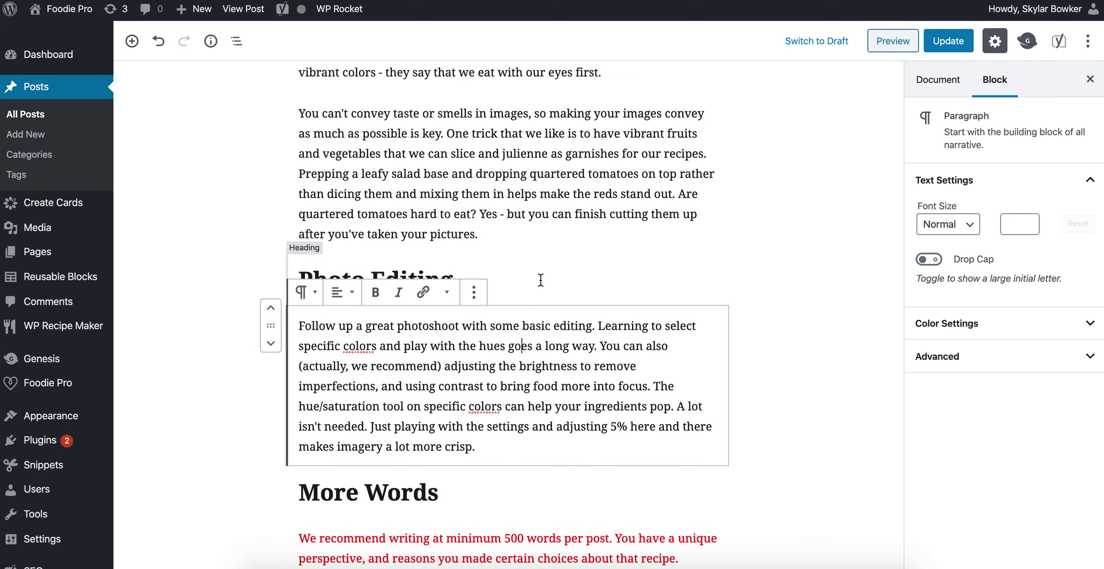
{"action": "double_click", "coordinate": [500, 174]}
{"action": "left_click", "coordinate": [418, 80]}
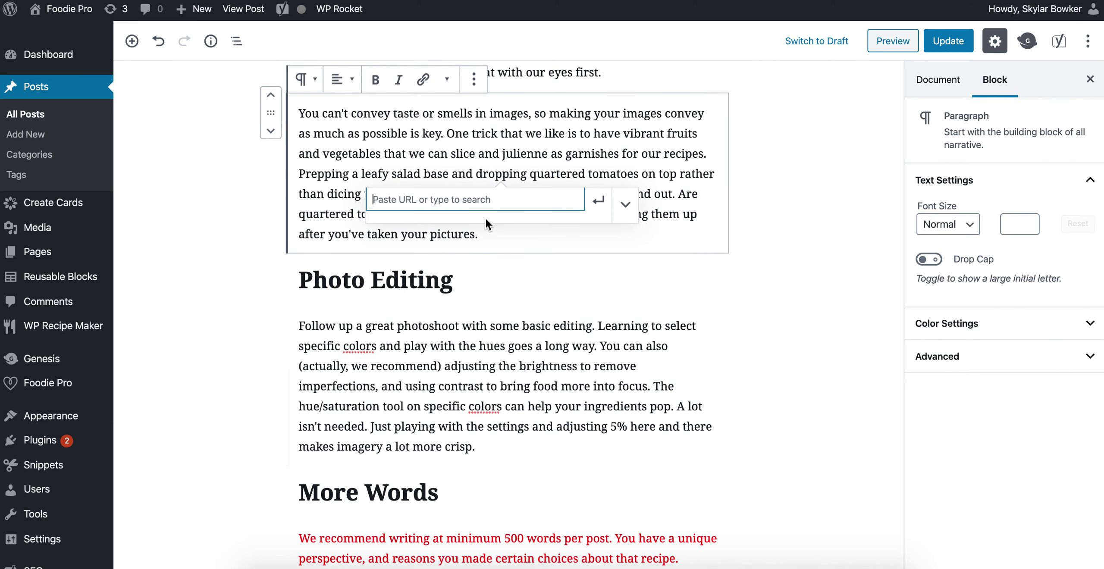
{"action": "type", "text": "https://feast"}
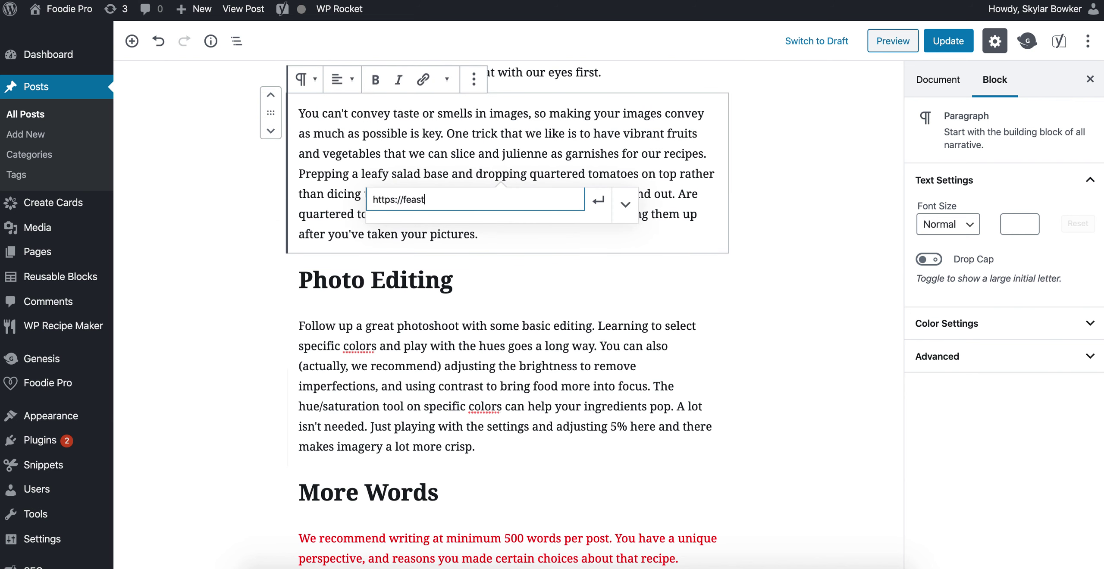
{"action": "type", "text": "designco.com/"}
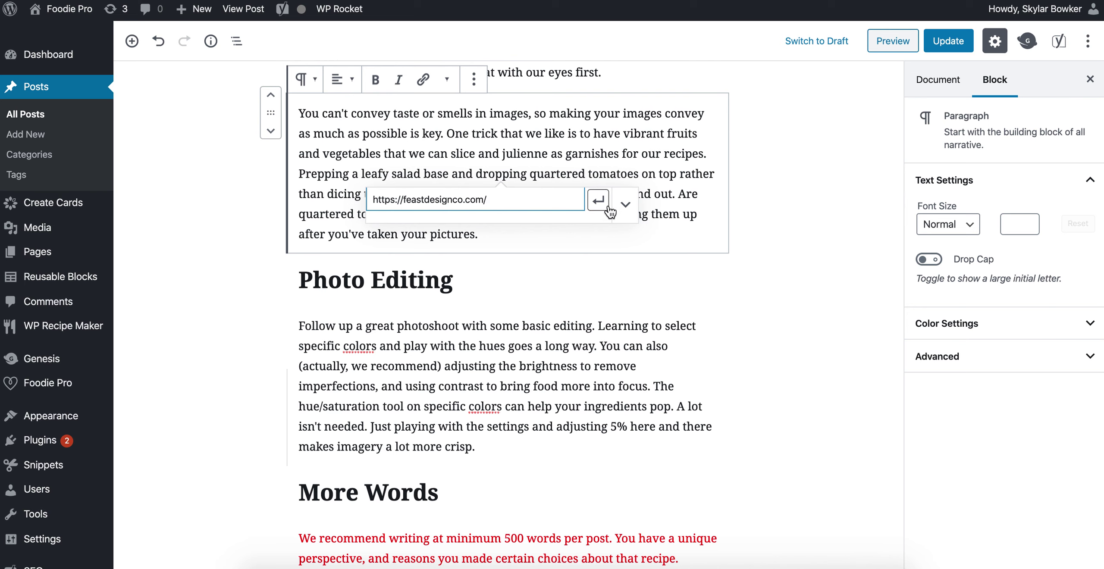
{"action": "left_click", "coordinate": [608, 210]}
{"action": "left_click", "coordinate": [629, 178]}
{"action": "left_click", "coordinate": [512, 174]}
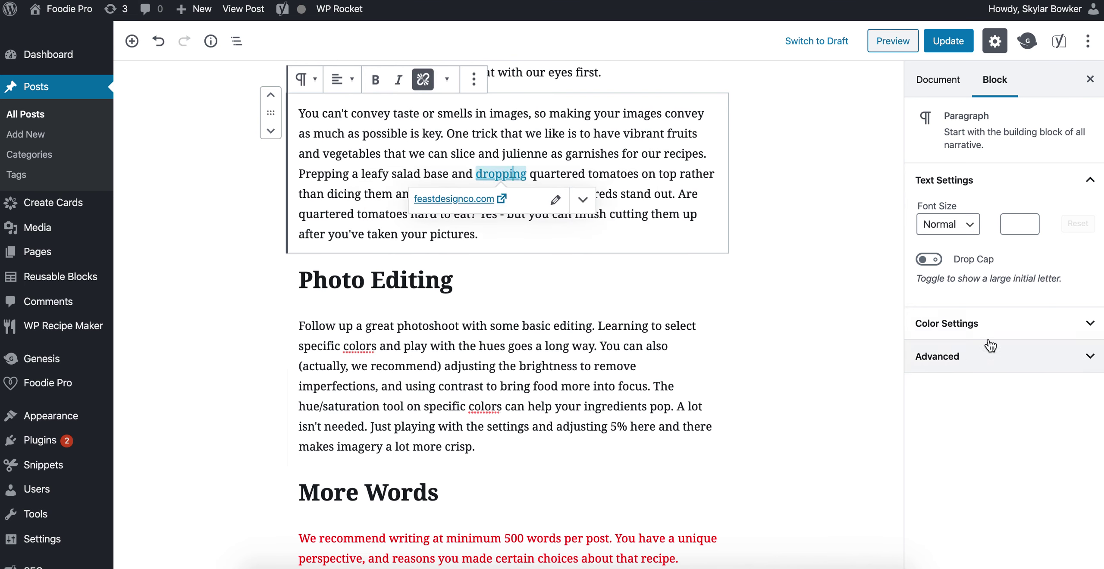
{"action": "left_click", "coordinate": [655, 166]}
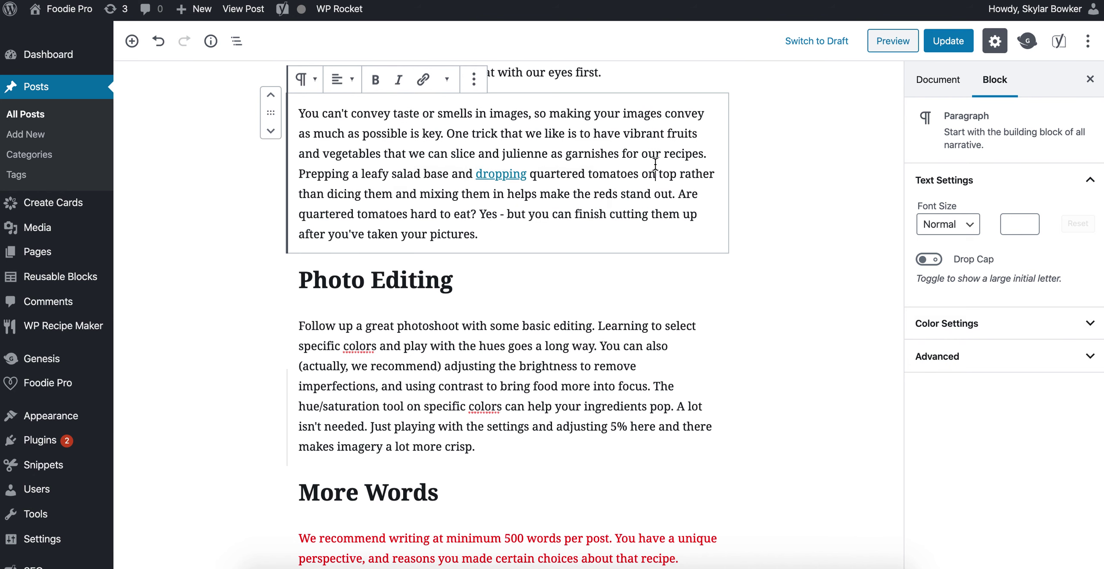
Edit the paragraph above Photo Editing as HTML and add rel="nofollow" to the opening a tag of the "dropping" link.
{"action": "left_click", "coordinate": [473, 79]}
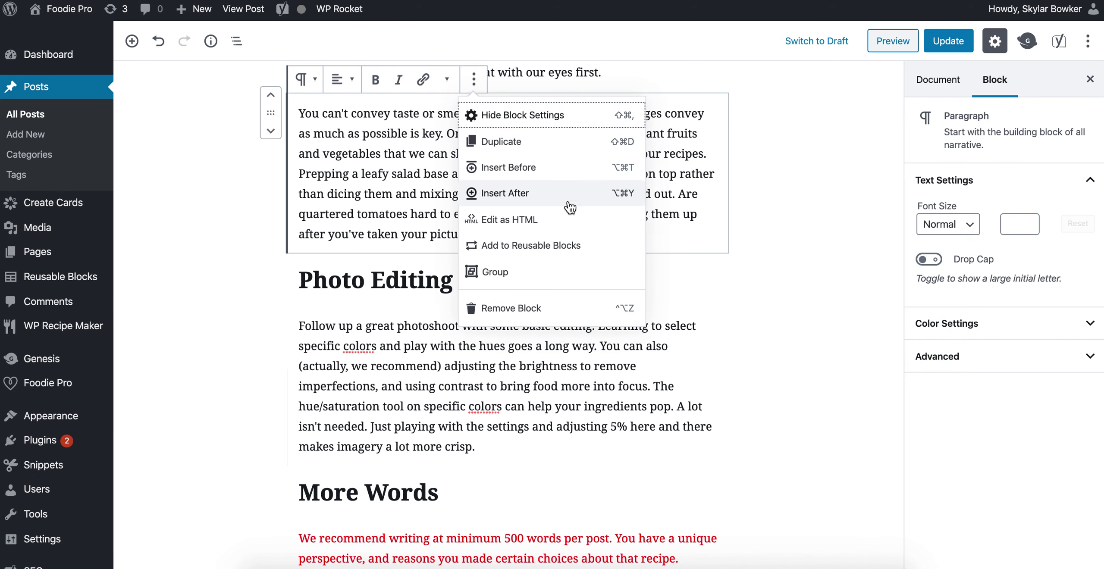
{"action": "left_click", "coordinate": [557, 219]}
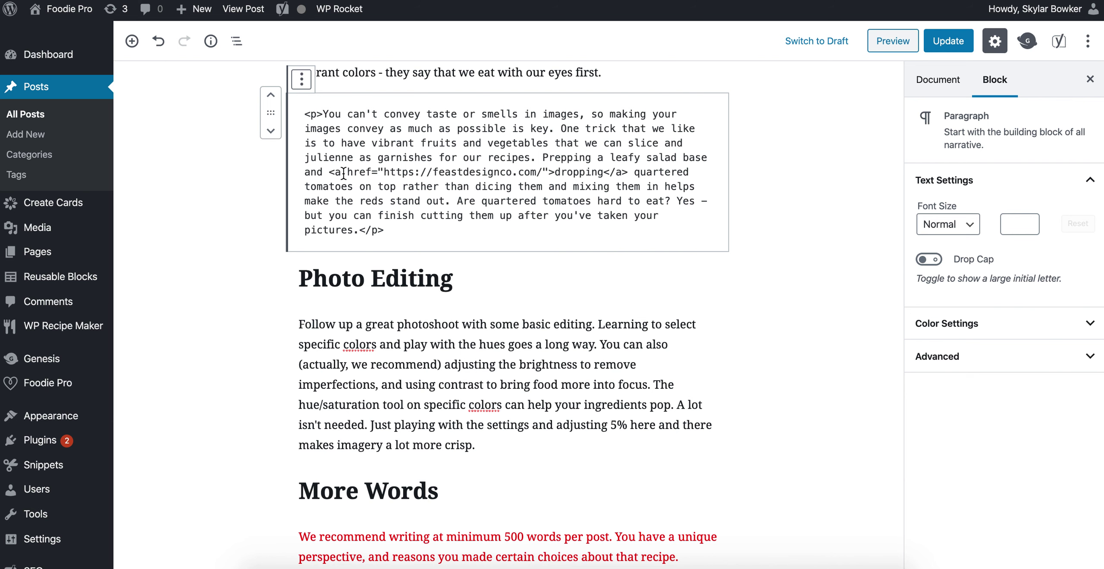
{"action": "left_click", "coordinate": [548, 172]}
{"action": "type", "text": "rel=\"nofol"}
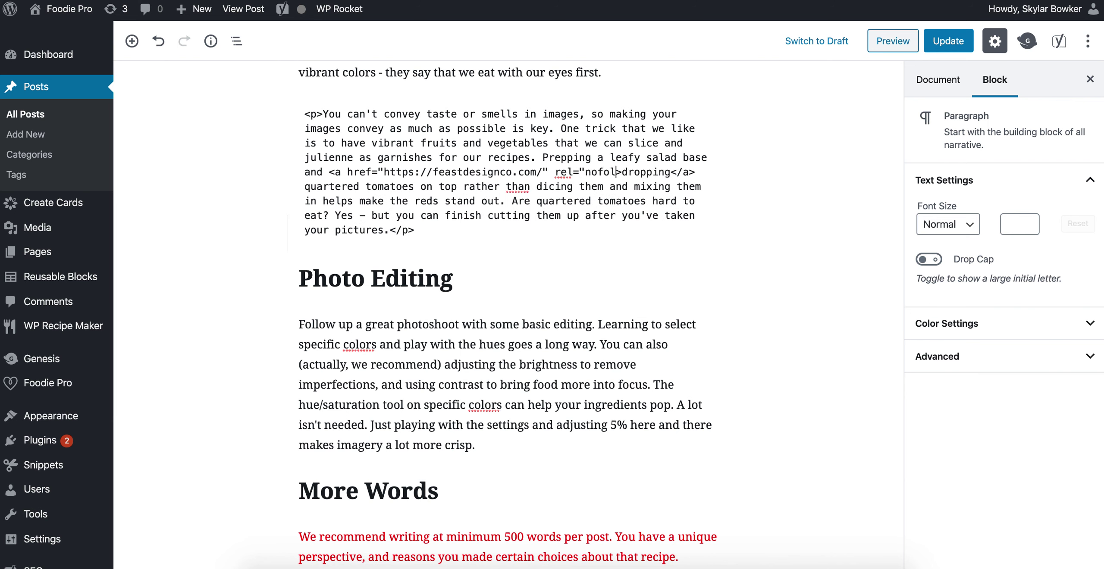
{"action": "type", "text": "low\">dropping</a> quartered tomatoes on top rather than"}
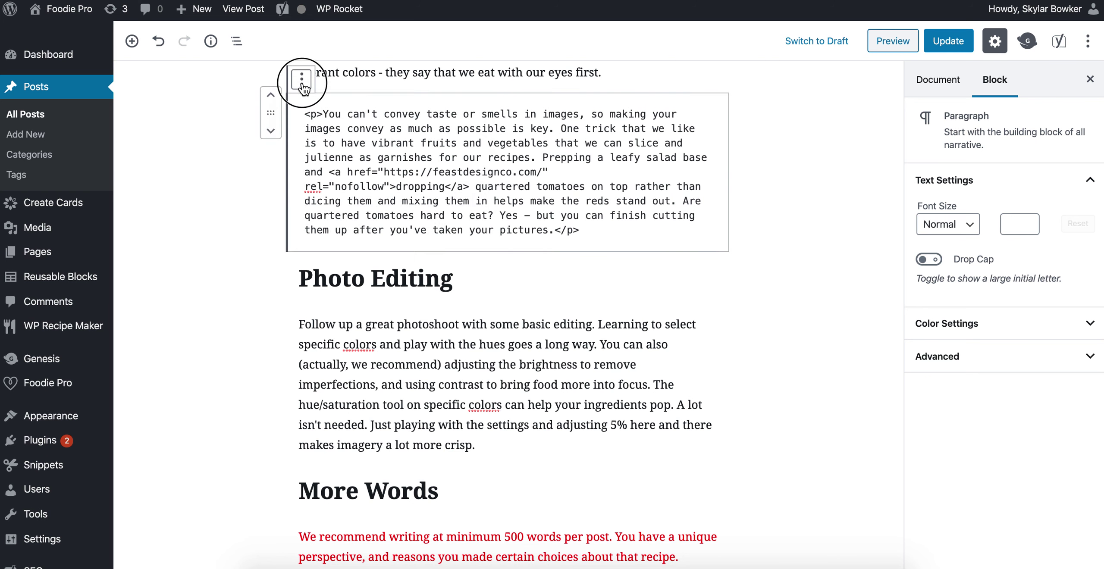
Return the paragraph with the "dropping" link to visual editing and update the post.
{"action": "left_click", "coordinate": [303, 85]}
{"action": "left_click", "coordinate": [389, 224]}
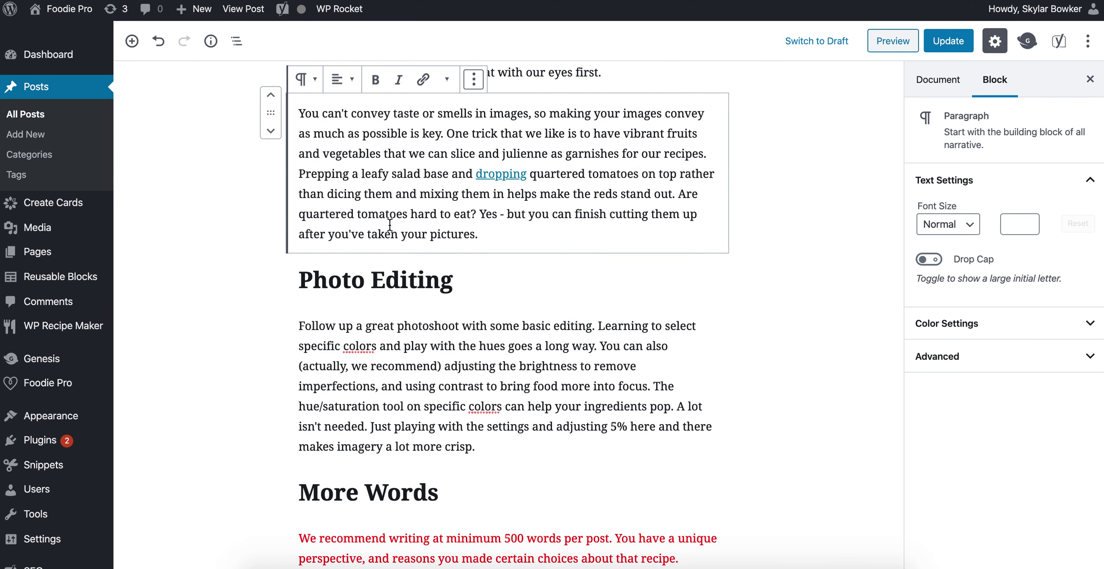
{"action": "left_click", "coordinate": [948, 41]}
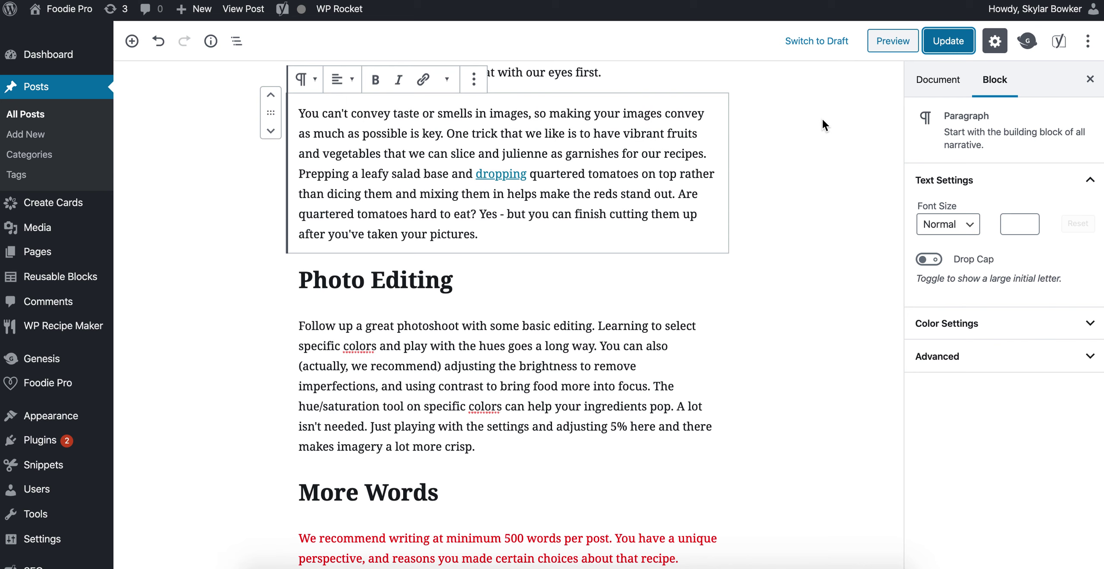
{"action": "left_click", "coordinate": [621, 175]}
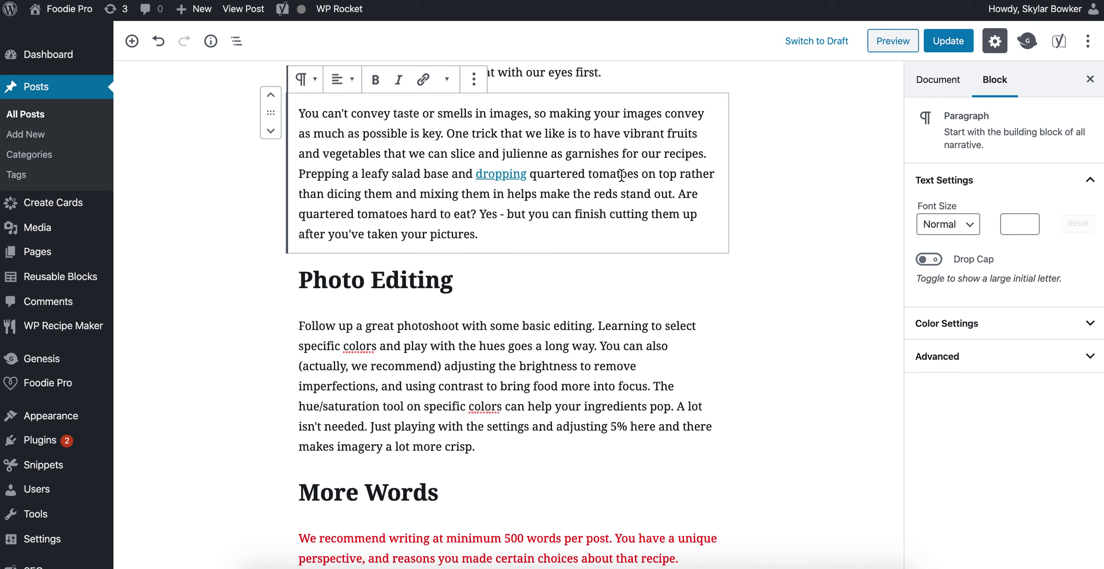